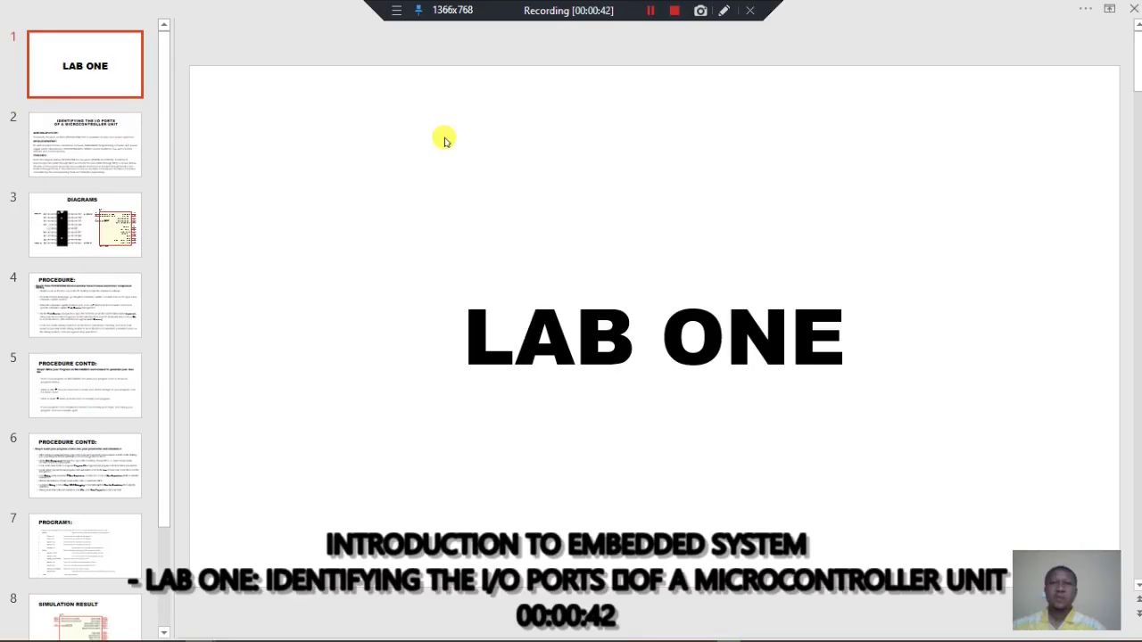
# Step: Go through the lab slides covering the aim, requirement, theory and diagrams, ending on the Step1 procedure slide
pyautogui.click(103, 166)
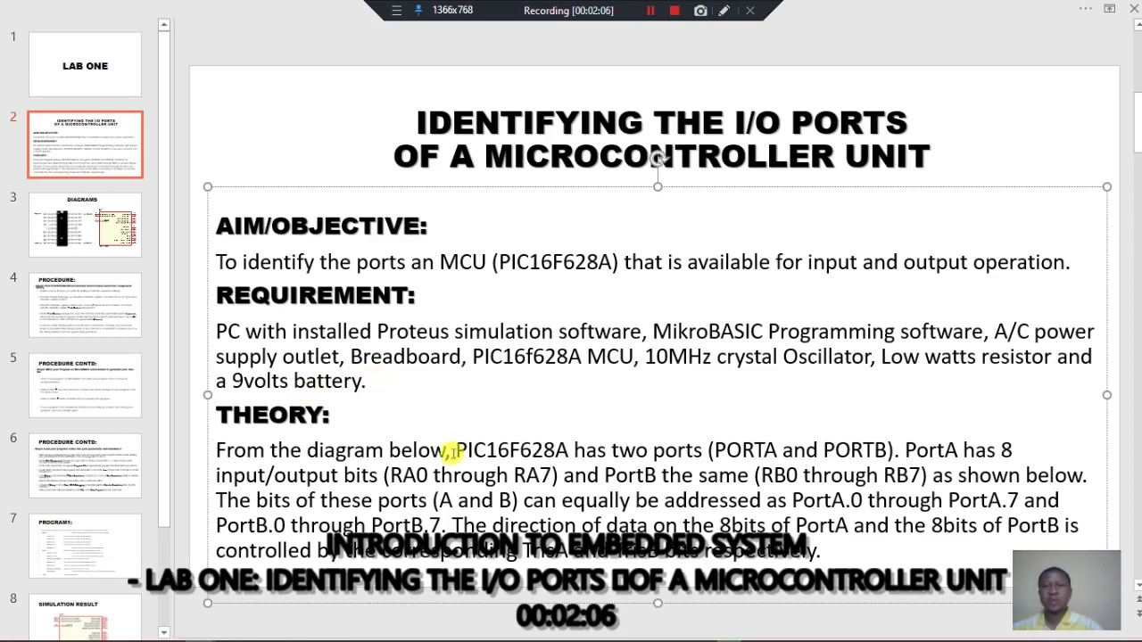
pyautogui.click(1139, 145)
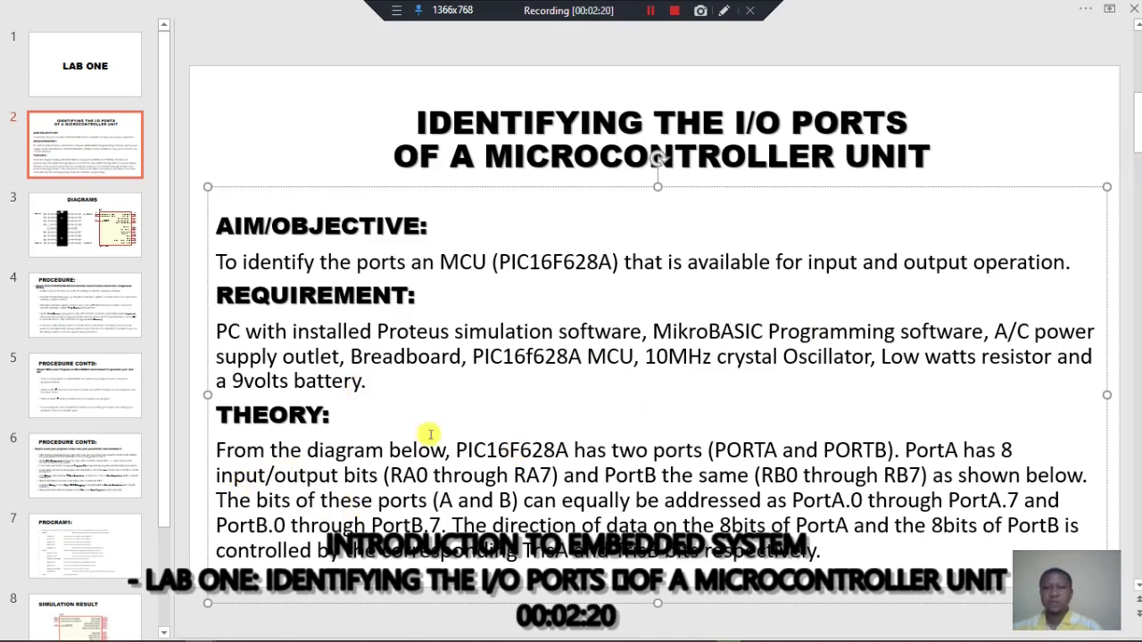
pyautogui.click(98, 243)
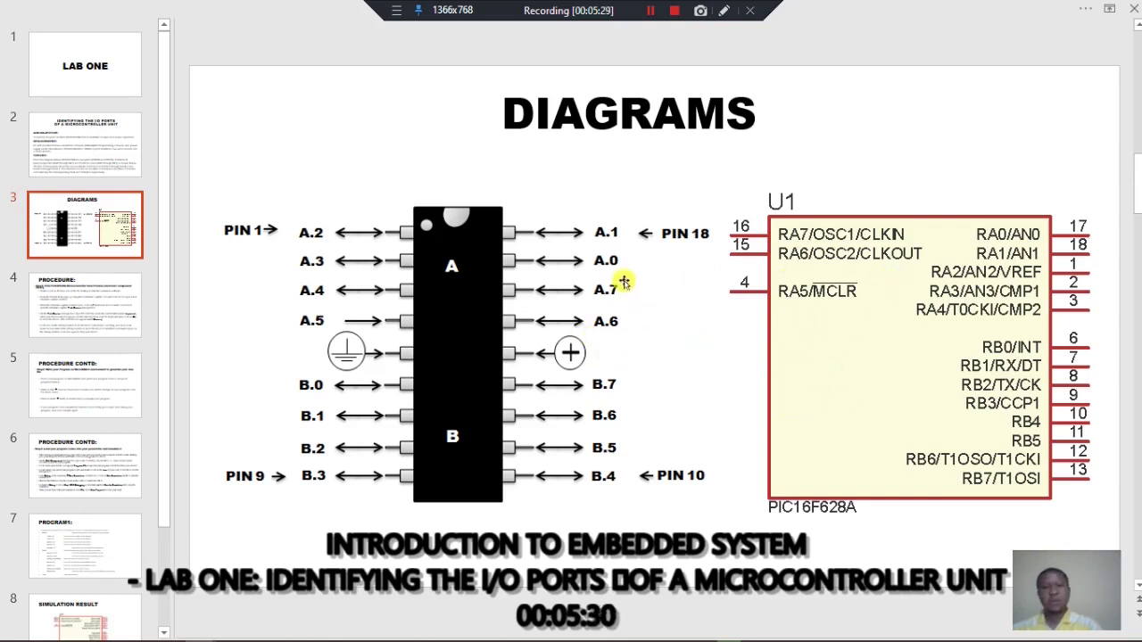
pyautogui.click(61, 302)
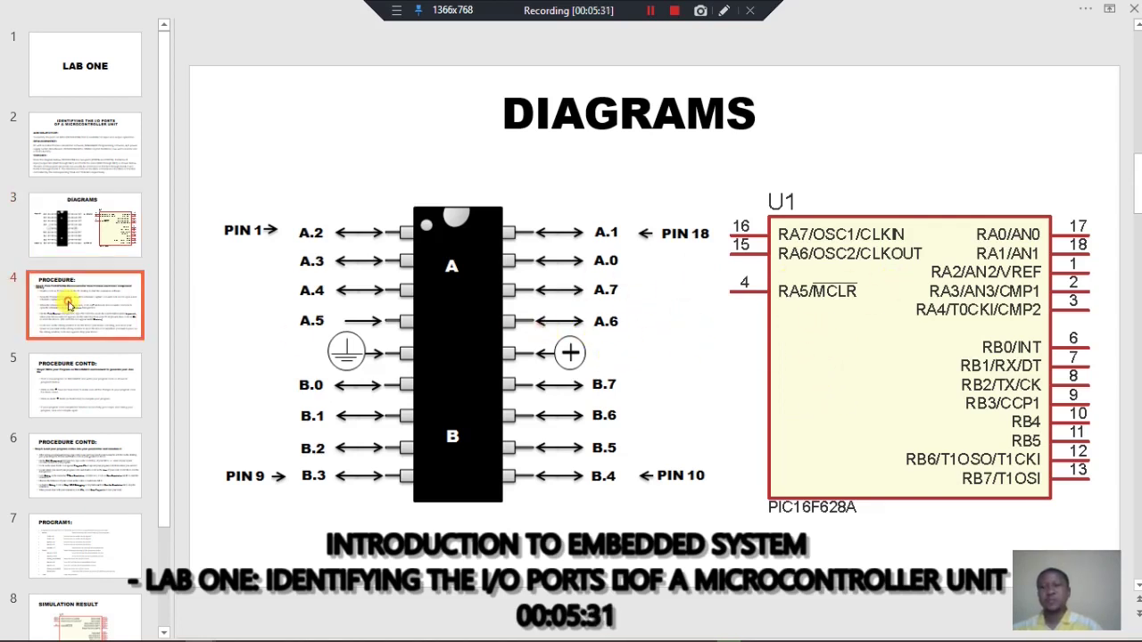
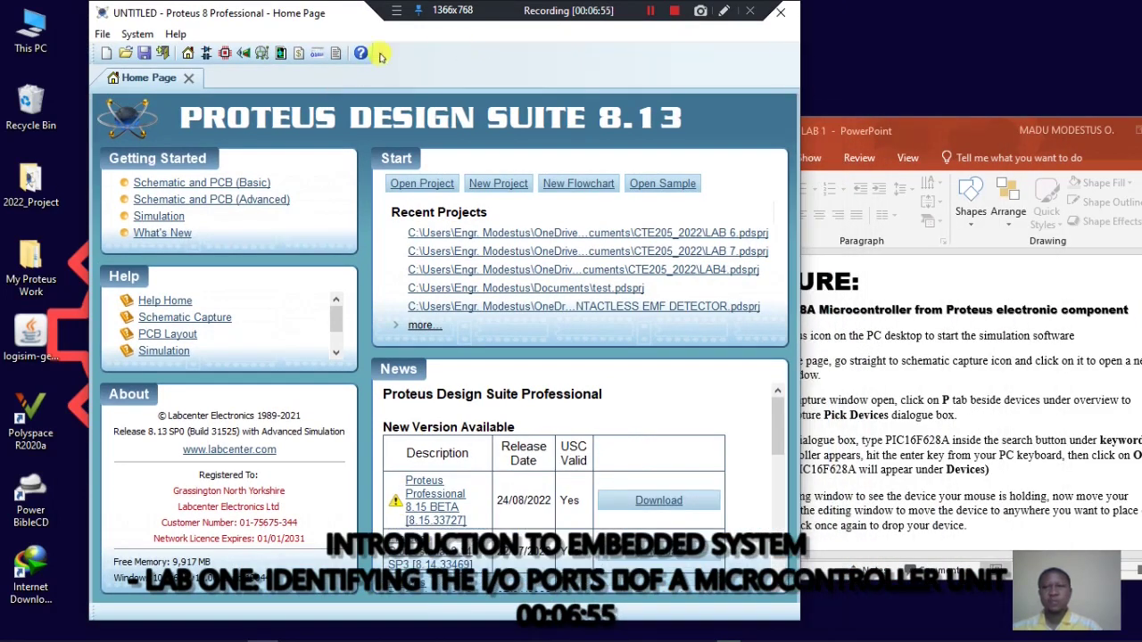
# Step: Arrange the Proteus and PowerPoint windows so the procedure slide stays readable, and open Schematic Capture in Proteus
pyautogui.moveTo(355, 22); pyautogui.dragTo(262, 44)
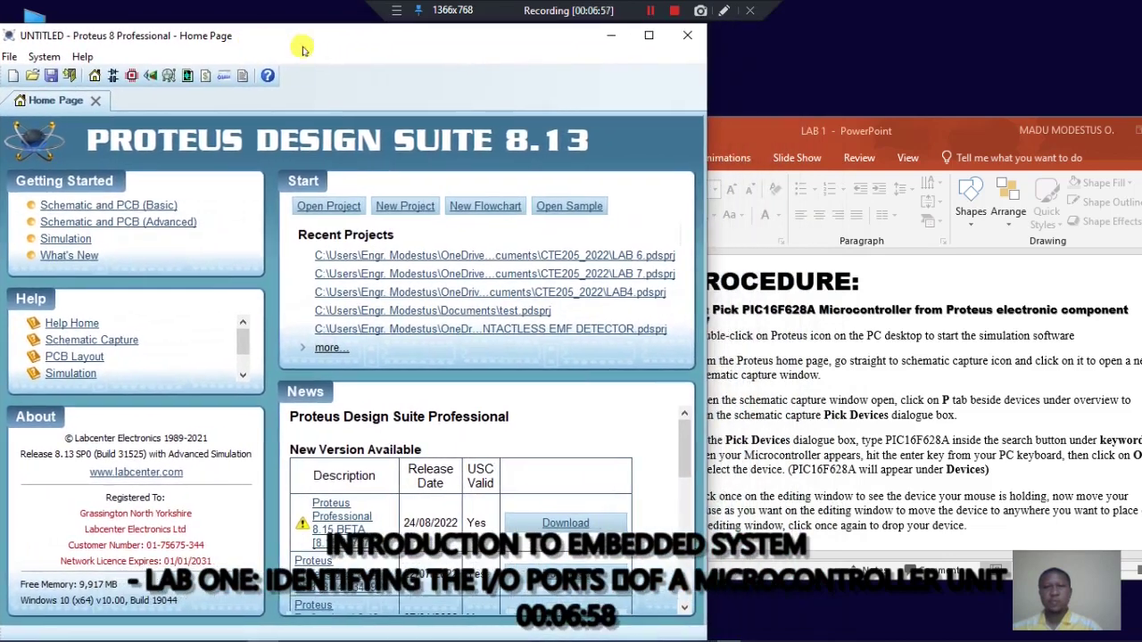
pyautogui.moveTo(773, 132); pyautogui.dragTo(725, 47)
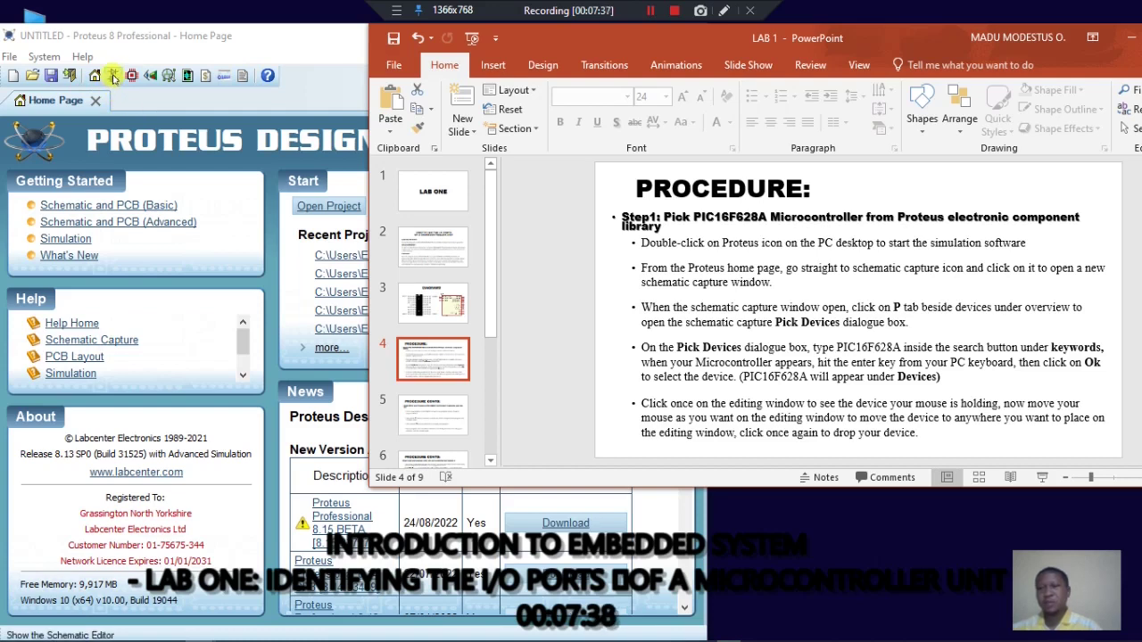
pyautogui.click(313, 33)
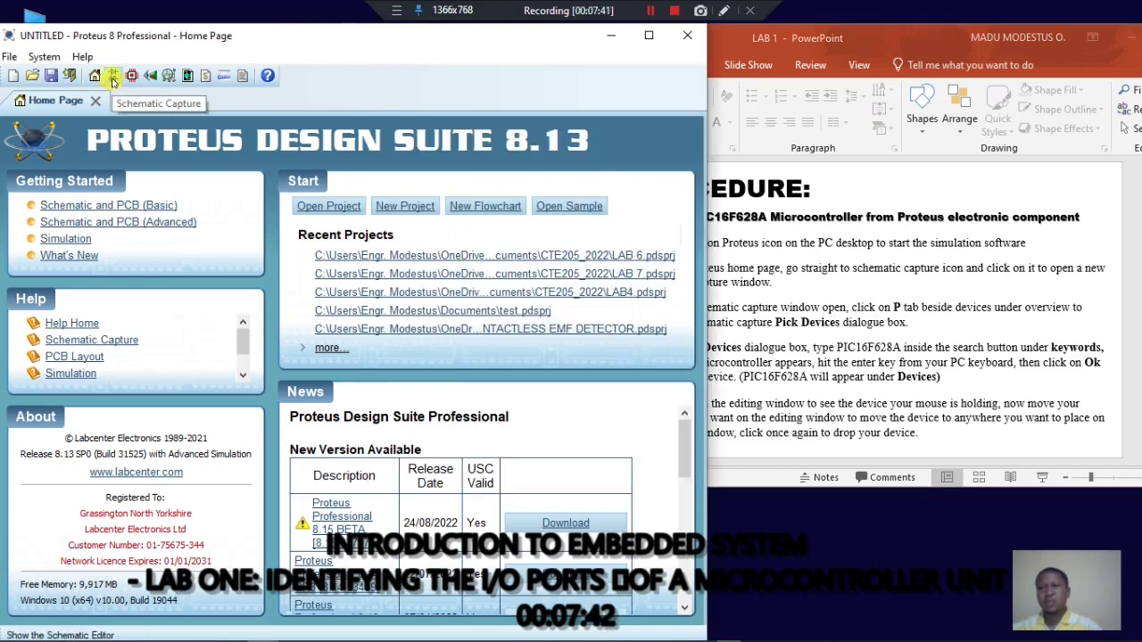
pyautogui.click(113, 78)
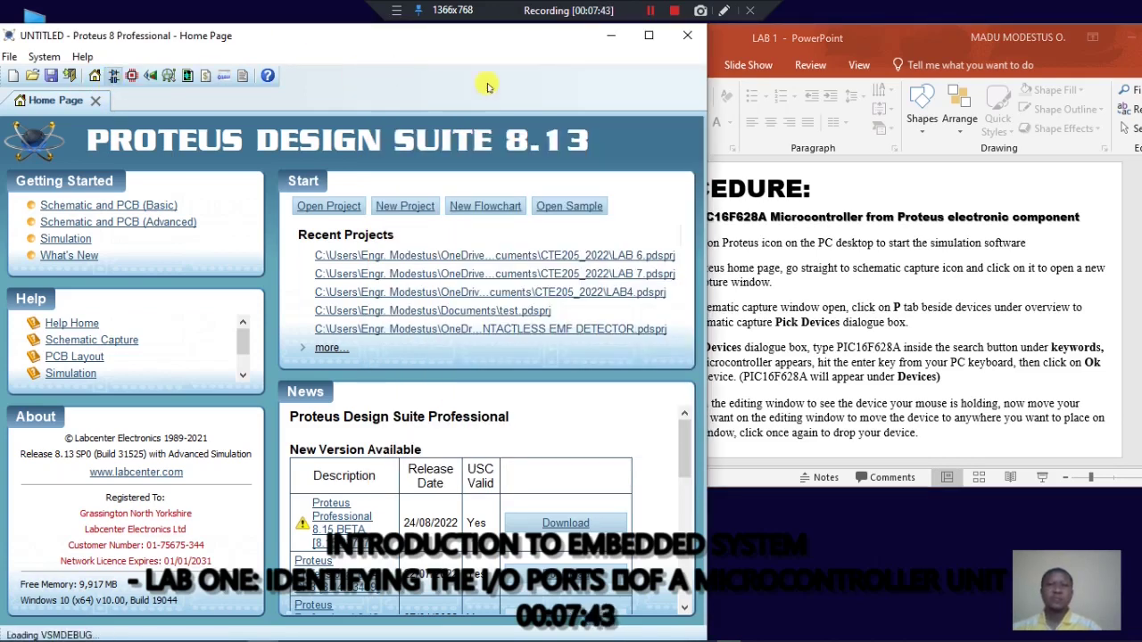
# Step: Following the procedure slide, search the Proteus device library for PIC16F628A and add that microcontroller to the device list
pyautogui.click(885, 37)
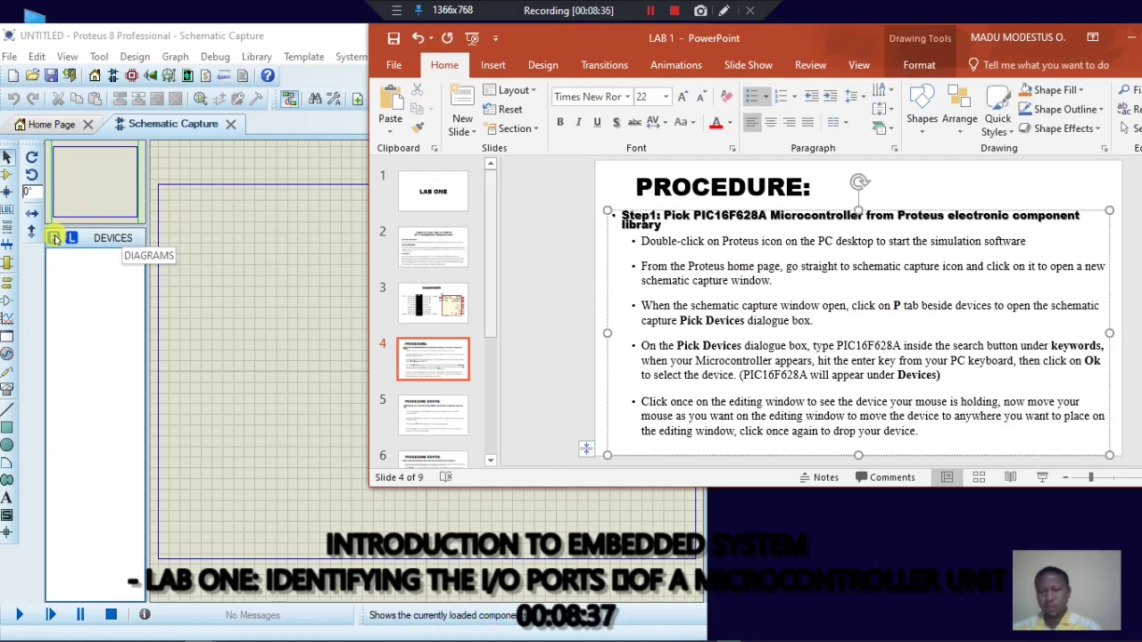
pyautogui.click(55, 237)
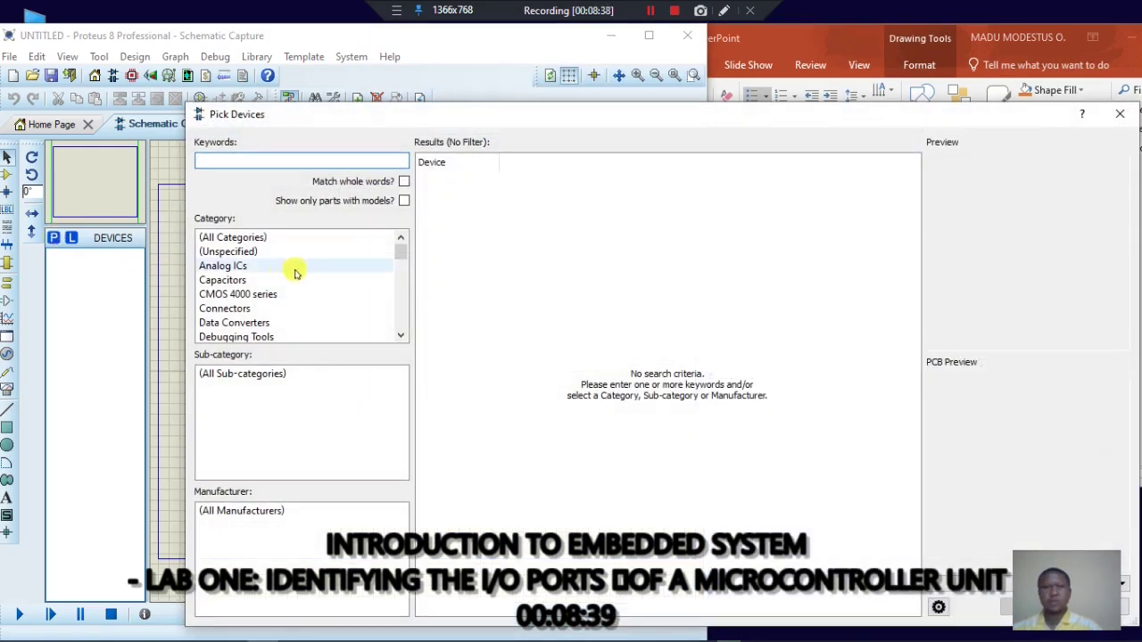
pyautogui.click(812, 46)
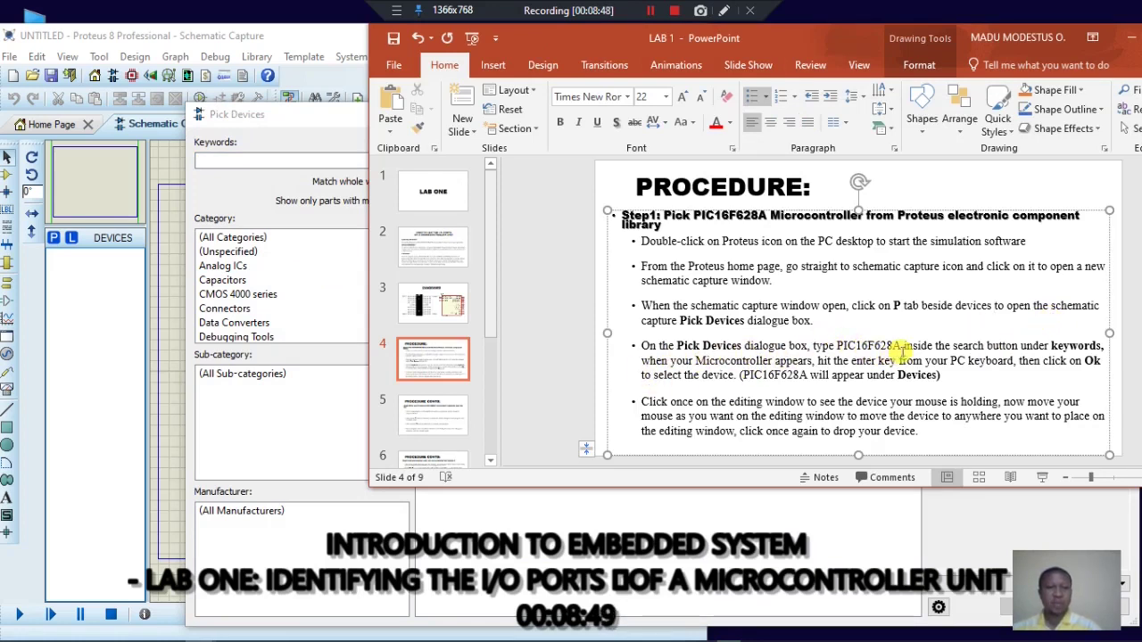
pyautogui.moveTo(901, 346); pyautogui.dragTo(866, 346)
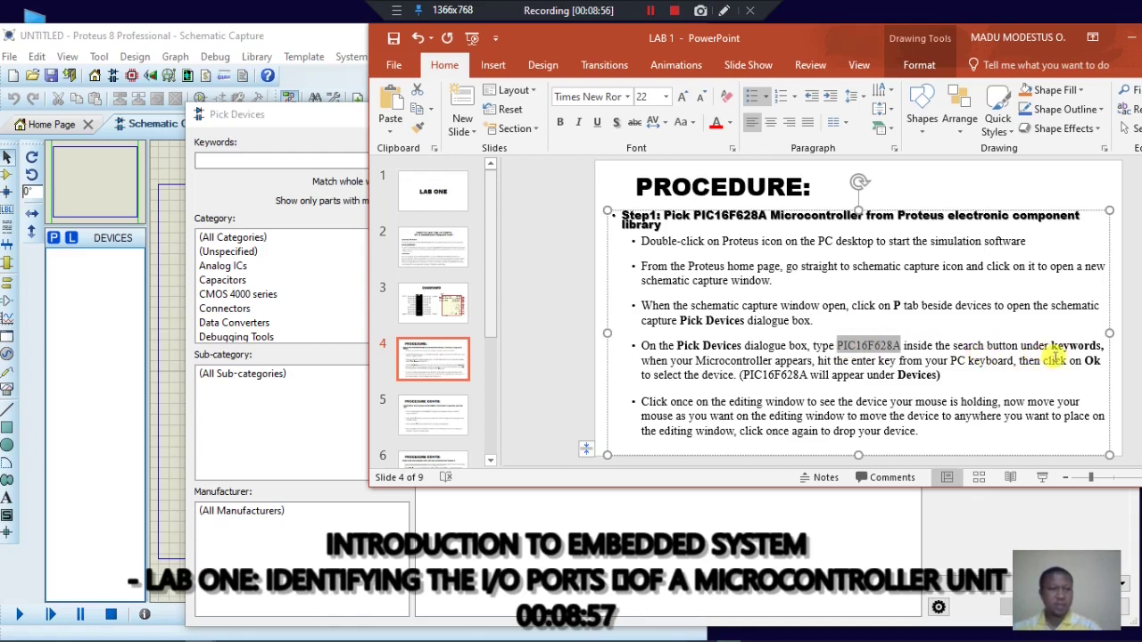
pyautogui.click(232, 157)
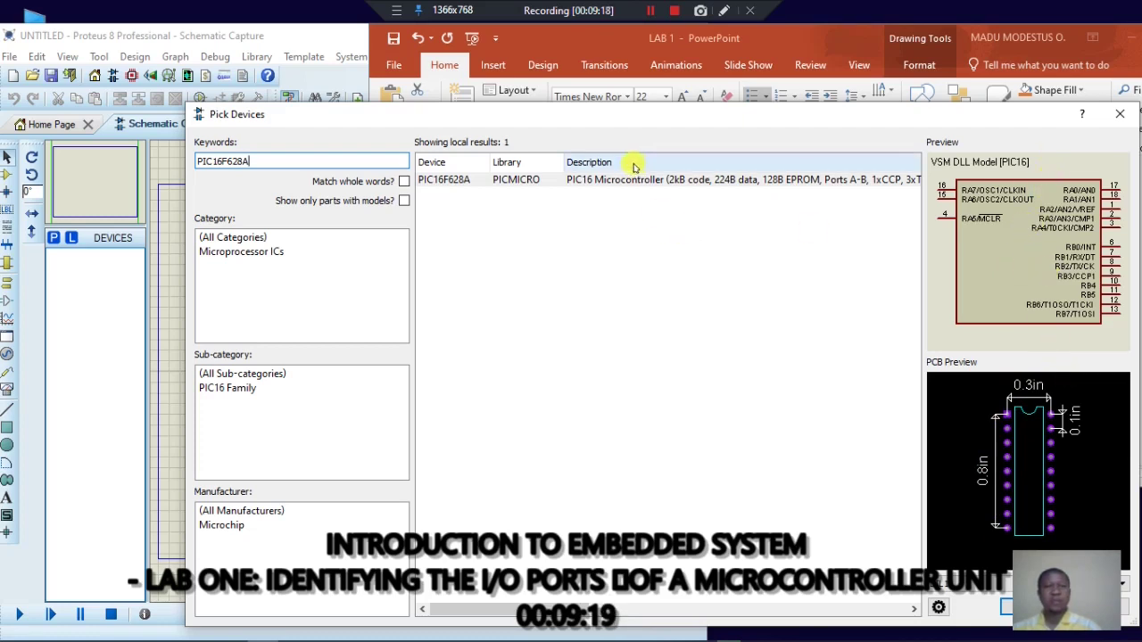
pyautogui.doubleClick(522, 184)
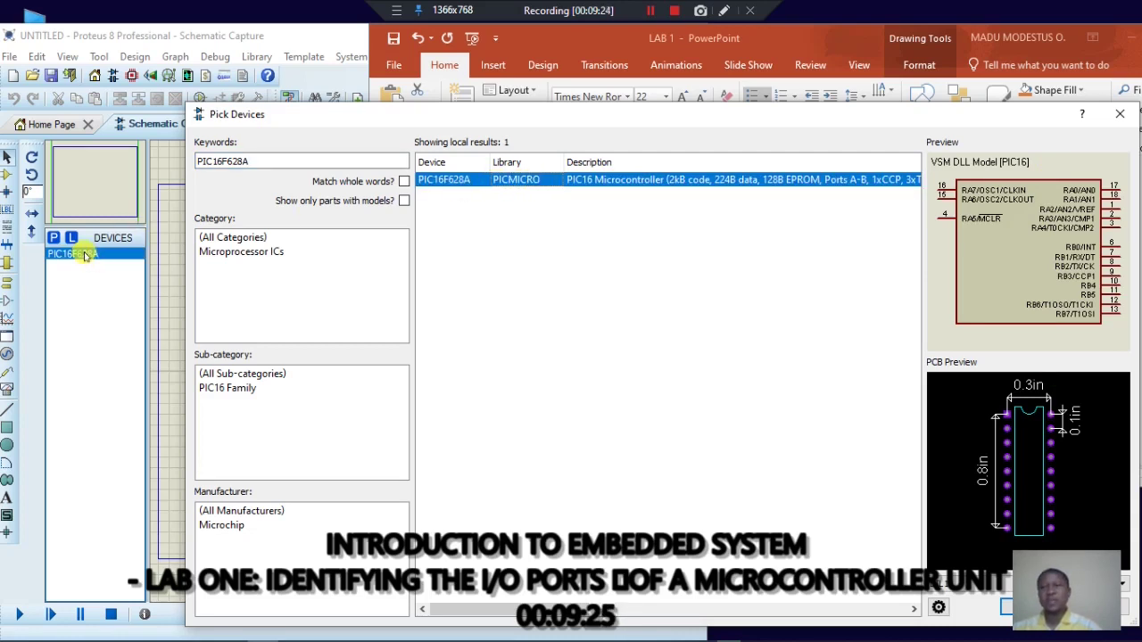
# Step: Switch to PowerPoint and look through the Step2 and Step3 procedure slides on writing, loading and simulating the program
pyautogui.click(593, 42)
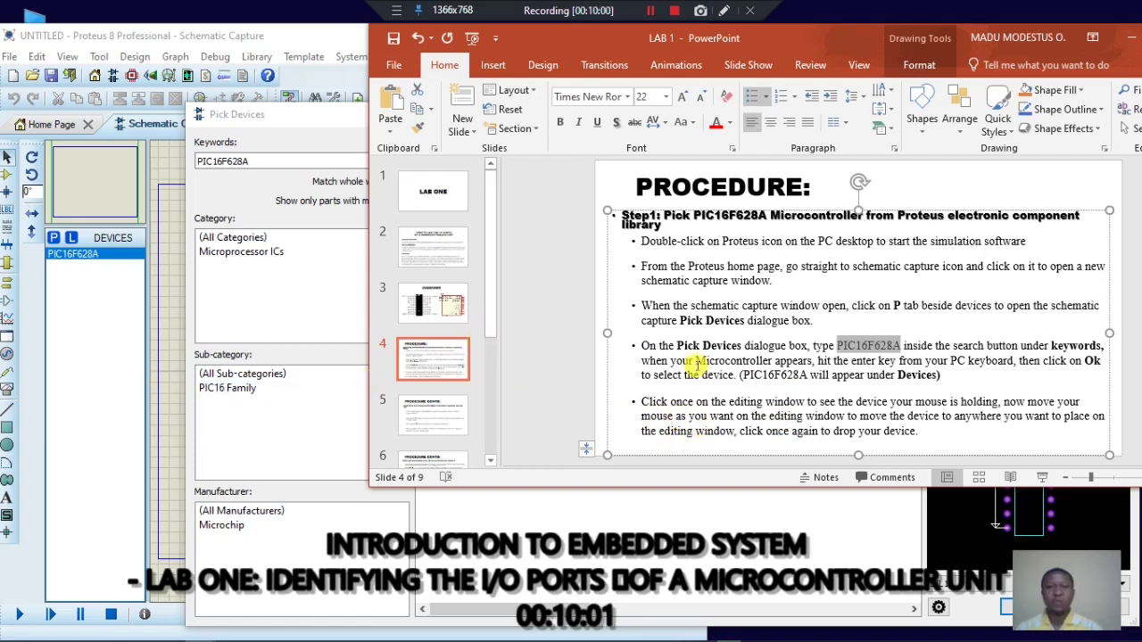
pyautogui.moveTo(490, 327); pyautogui.dragTo(490, 357)
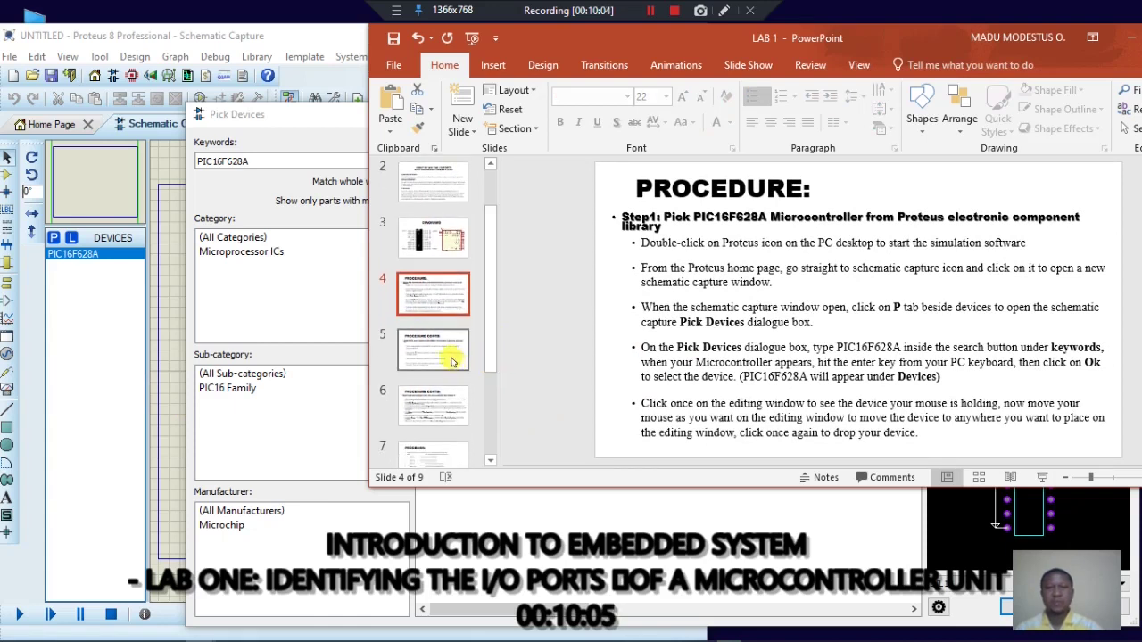
pyautogui.click(458, 360)
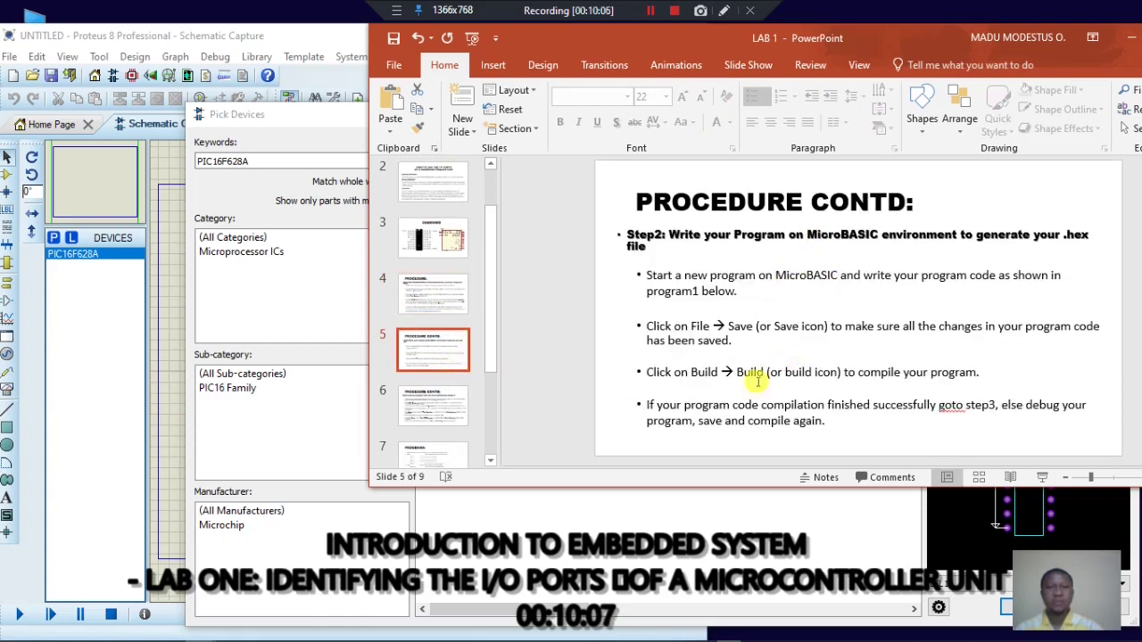
pyautogui.click(427, 410)
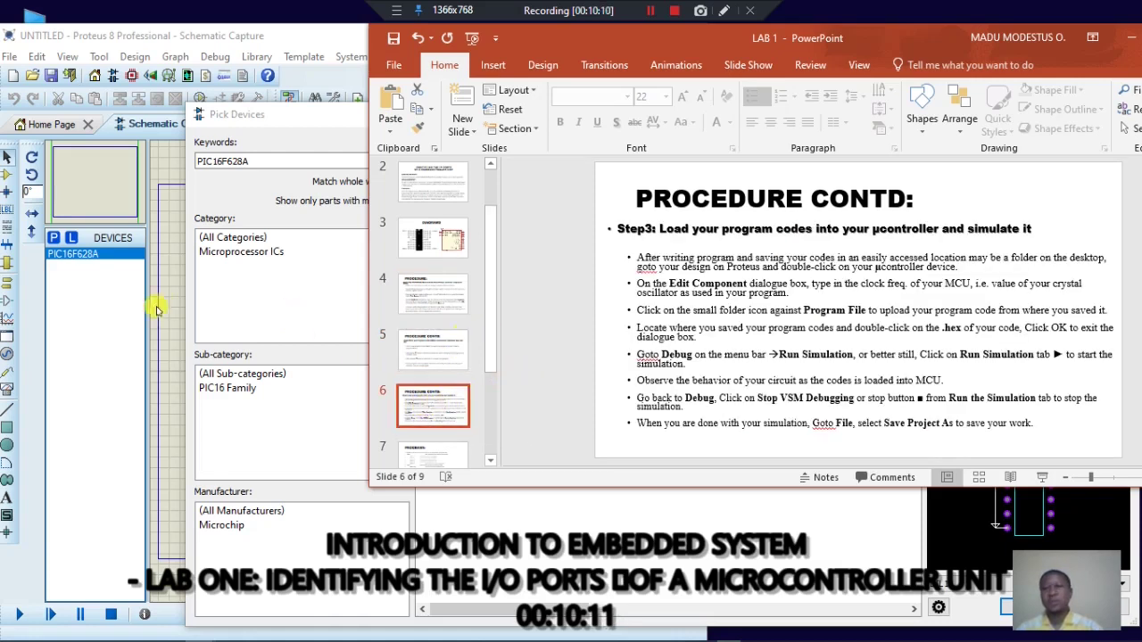
# Step: Switch to Proteus, dismiss the device picker, maximize the schematic window and place the PIC16F628A in the left half of the sheet
pyautogui.click(165, 341)
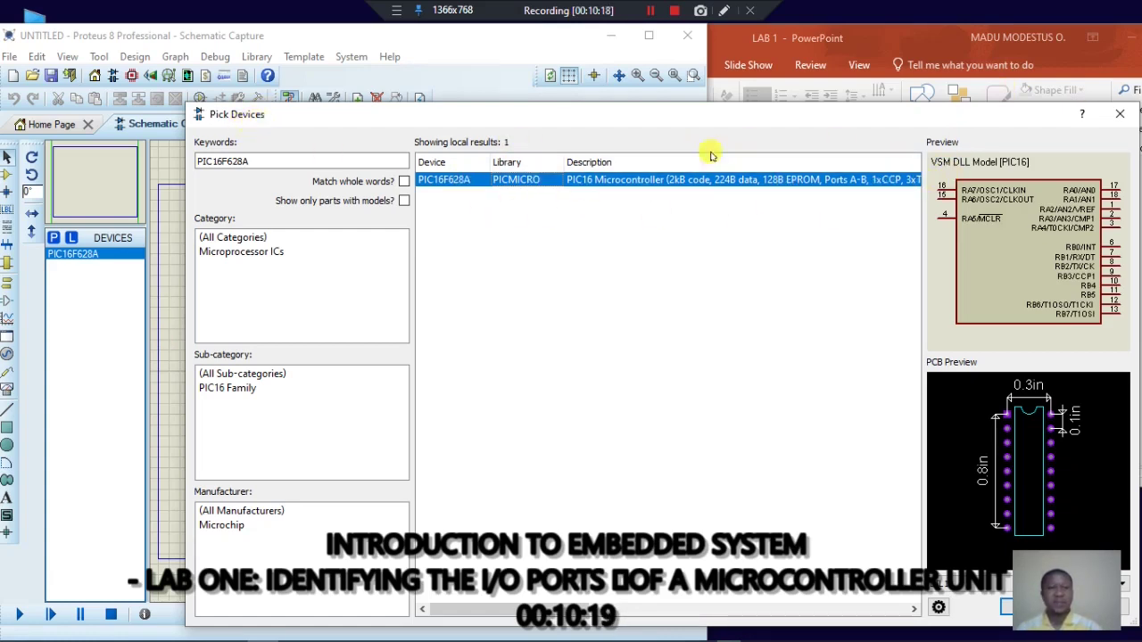
pyautogui.click(1123, 114)
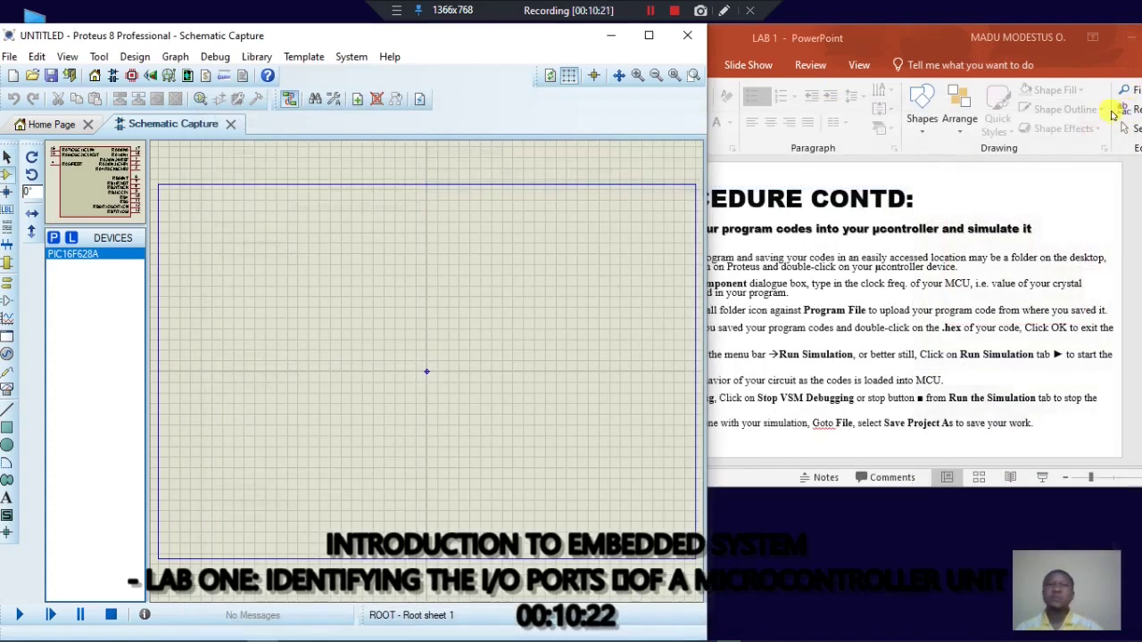
pyautogui.click(648, 35)
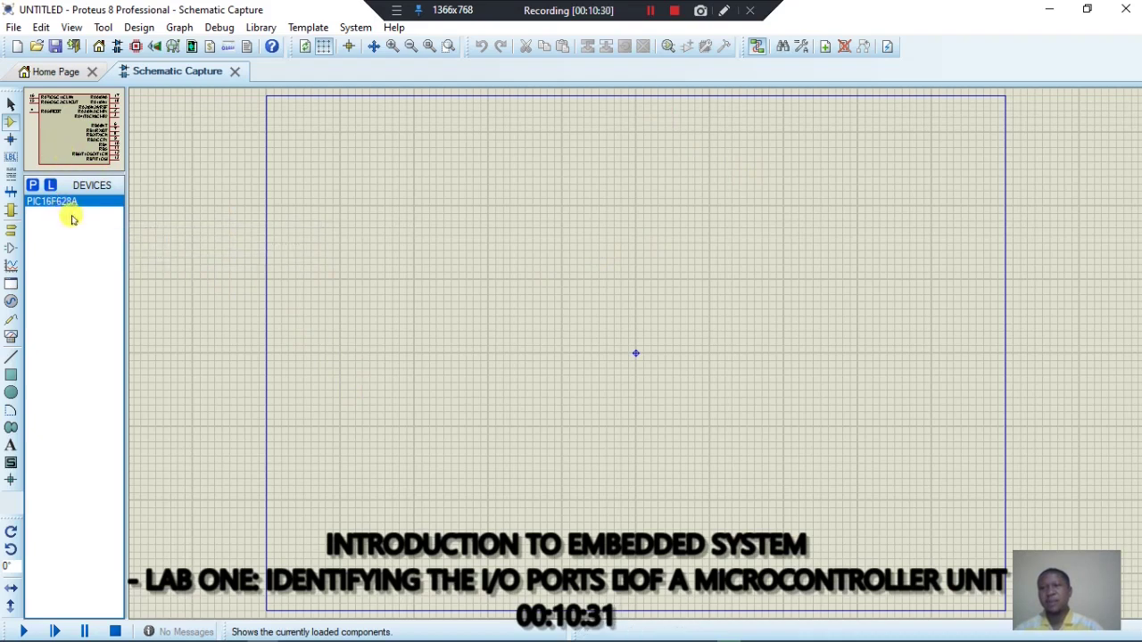
pyautogui.click(515, 268)
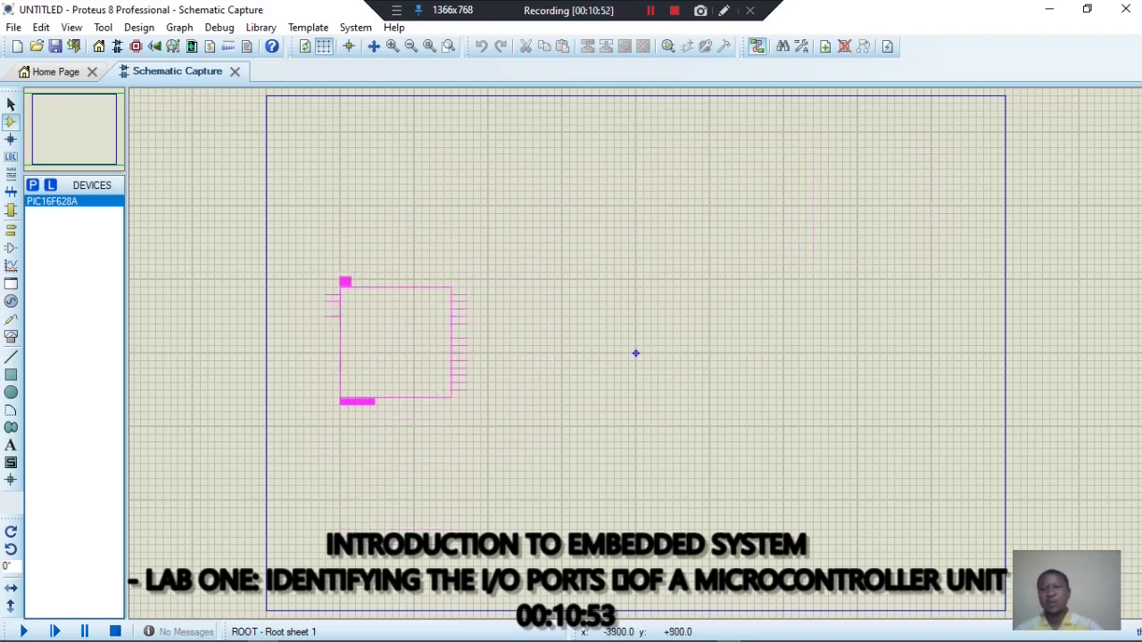
pyautogui.click(352, 267)
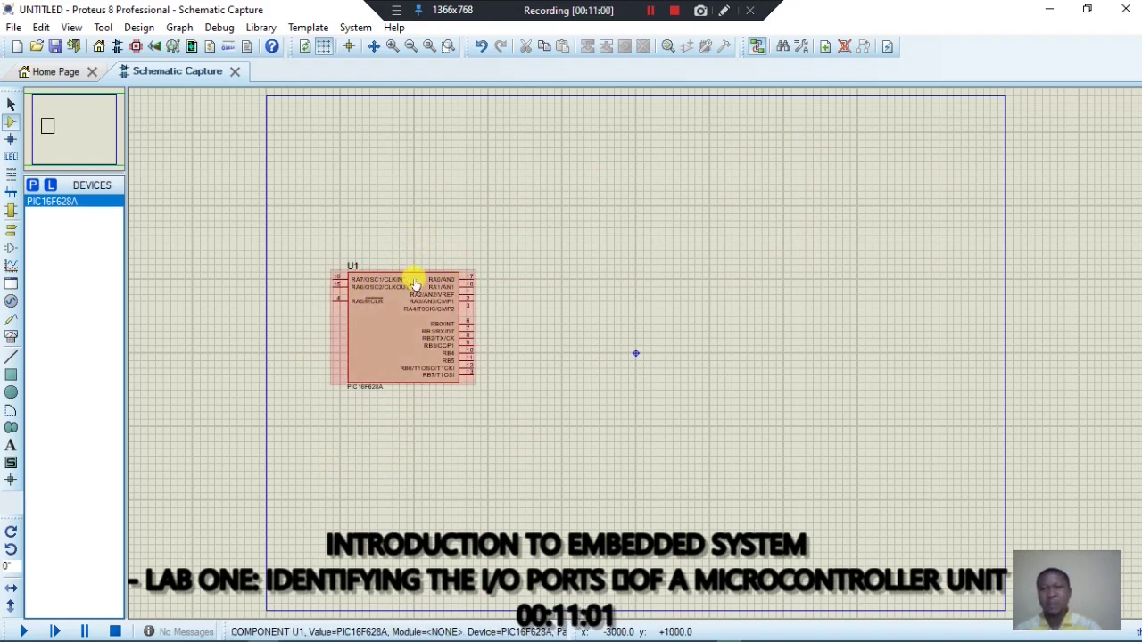
# Step: Examine the PortA and PortB pins of the placed PIC16F628A up close
pyautogui.click(393, 47)
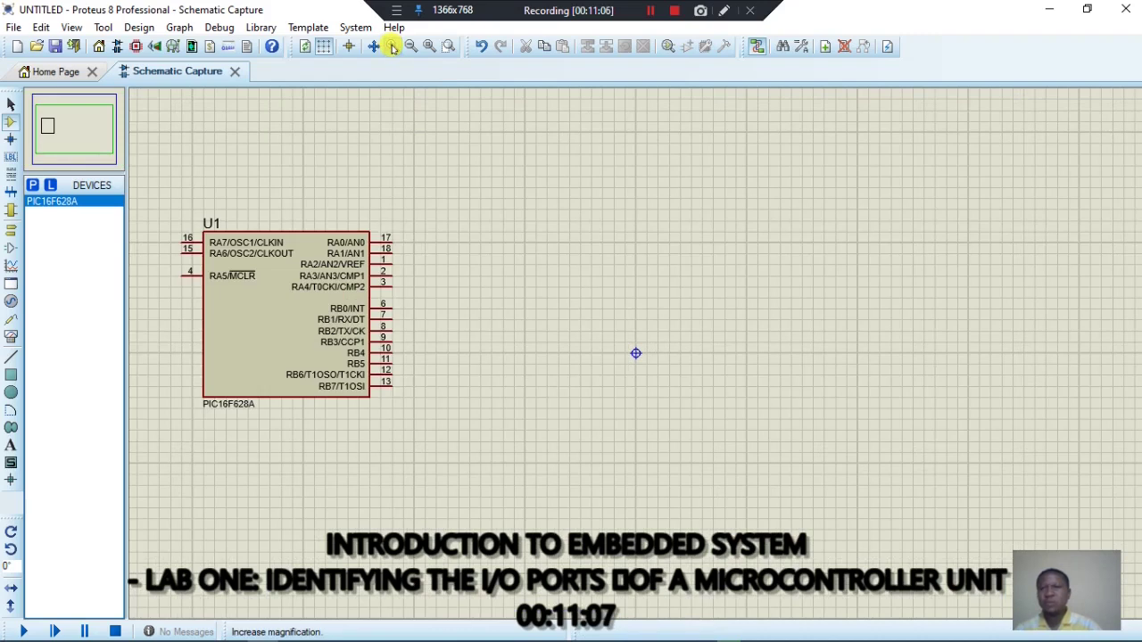
pyautogui.click(393, 46)
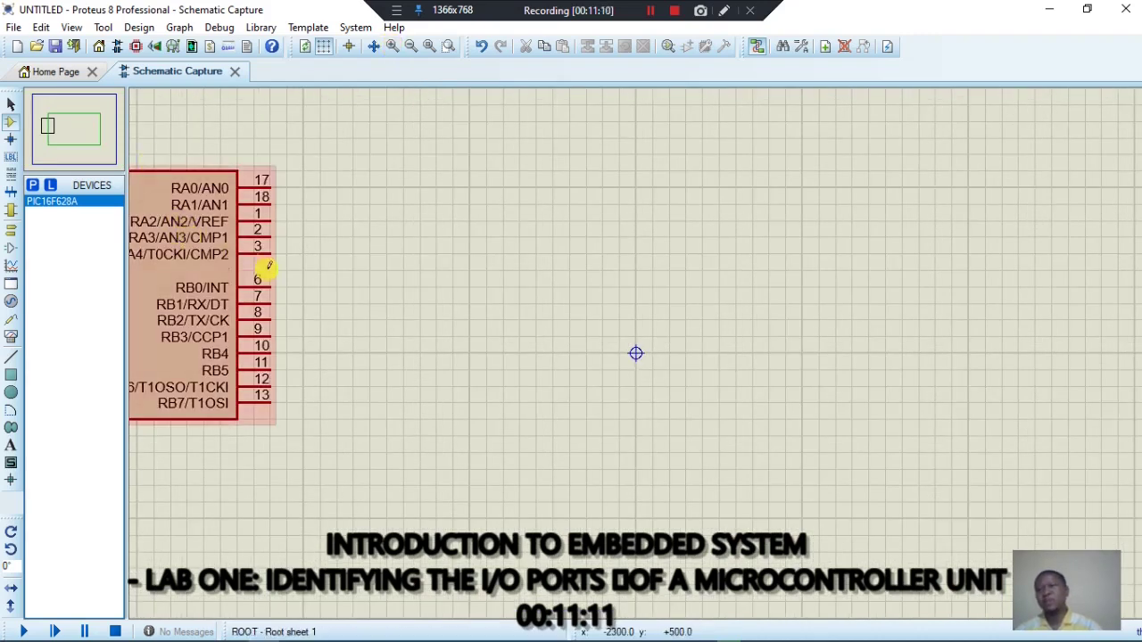
pyautogui.moveTo(76, 128); pyautogui.dragTo(50, 126)
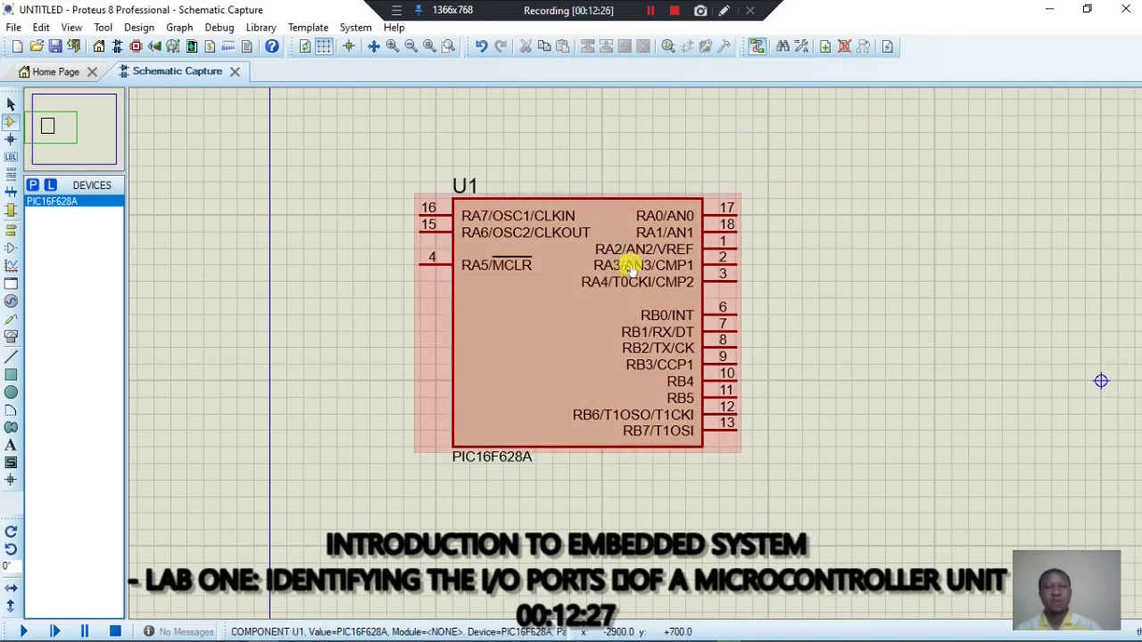
# Step: Minimize Proteus and launch mikroBasic PRO for PIC
pyautogui.click(1048, 10)
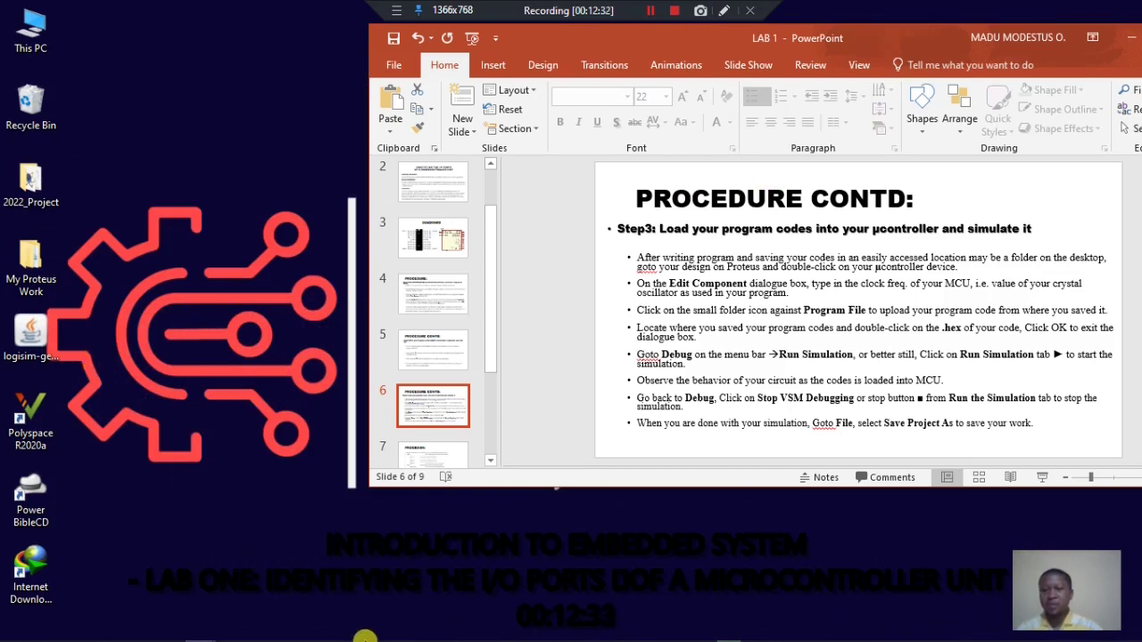
pyautogui.moveTo(481, 635)
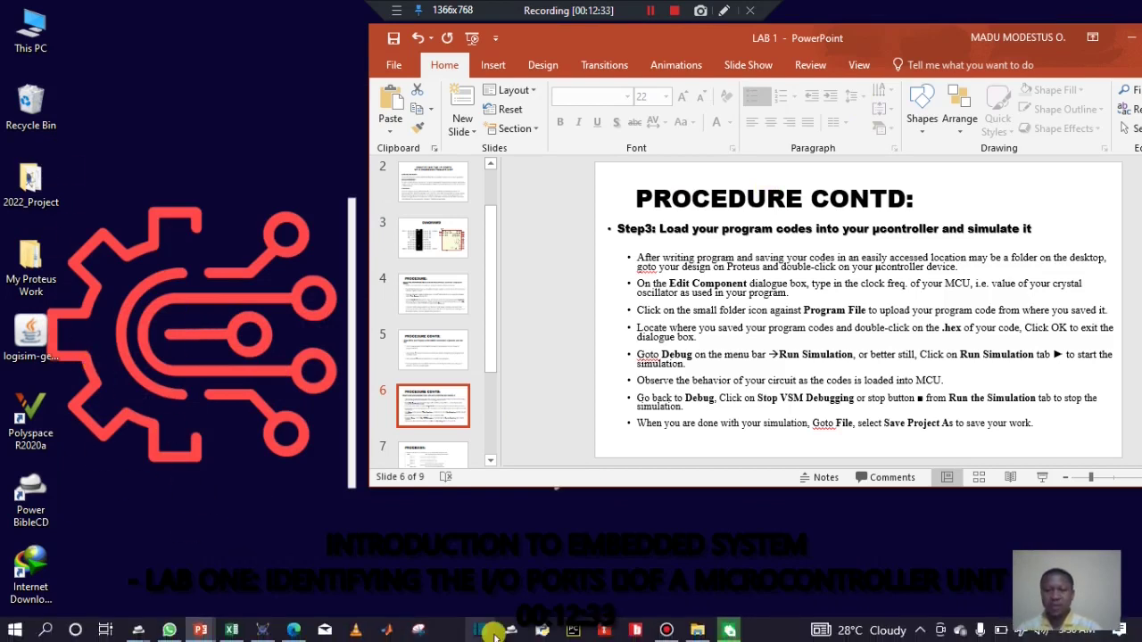
pyautogui.click(633, 630)
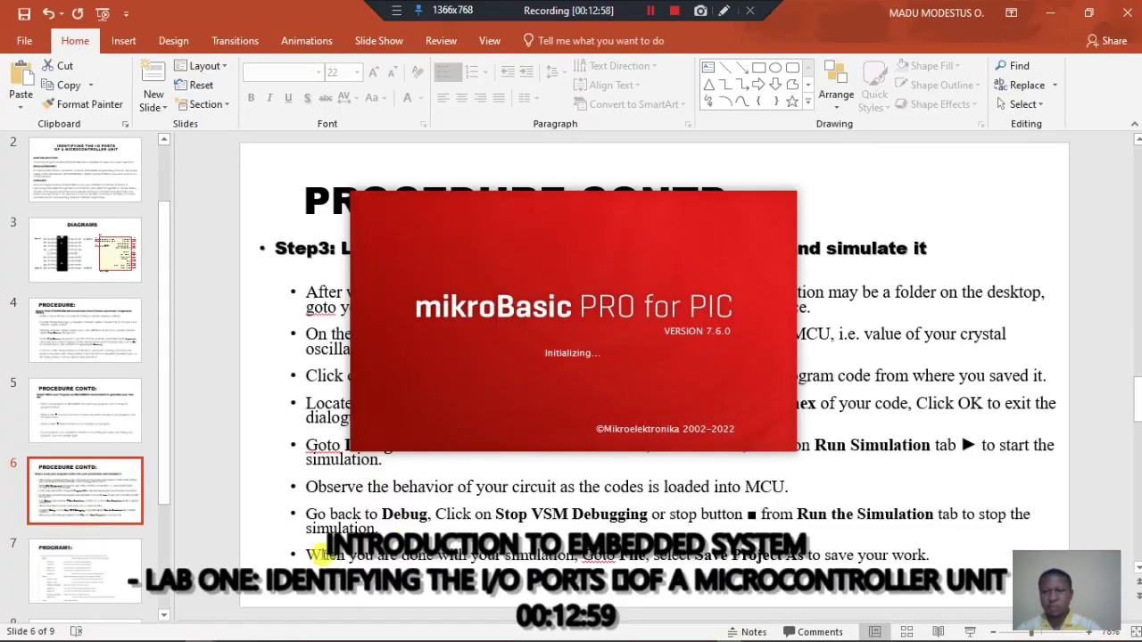
# Step: Display the PROGRAM1 slide in PowerPoint and position its reduced window over mikroBasic so the code is fully readable
pyautogui.click(101, 543)
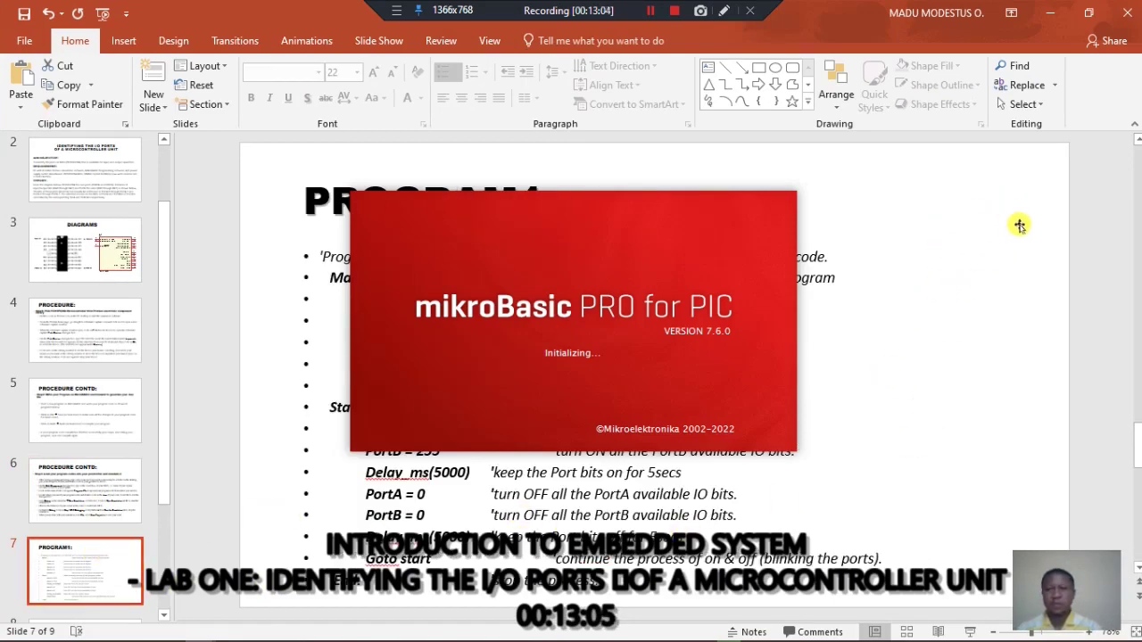
pyautogui.click(1089, 12)
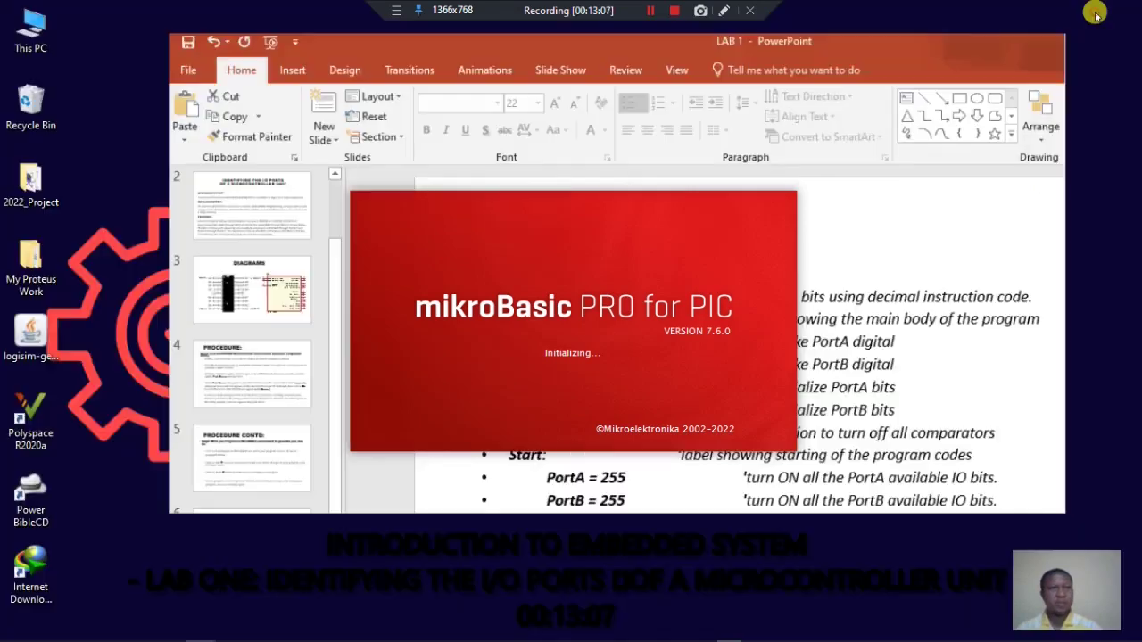
pyautogui.moveTo(765, 56); pyautogui.dragTo(920, 87)
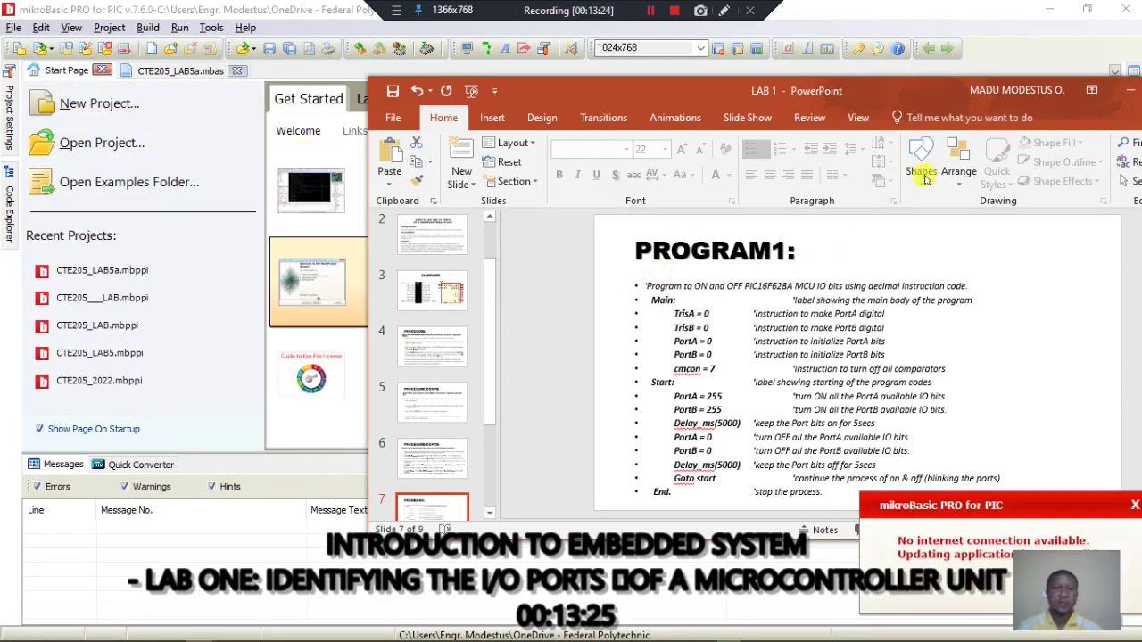
pyautogui.moveTo(929, 94); pyautogui.dragTo(905, 63)
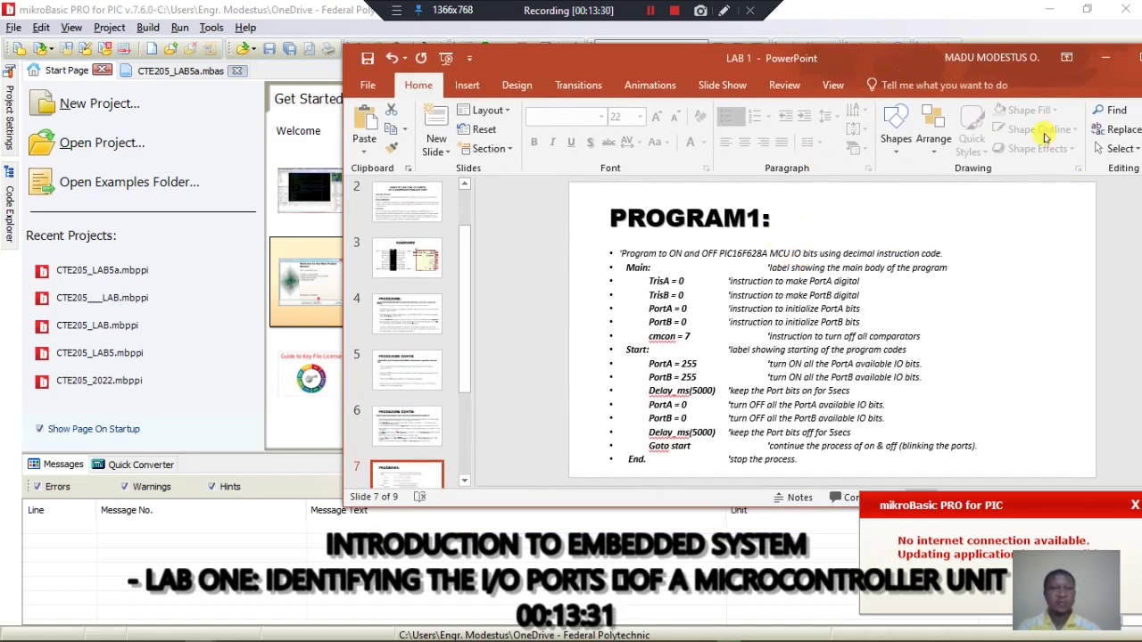
pyautogui.moveTo(878, 65); pyautogui.dragTo(872, 50)
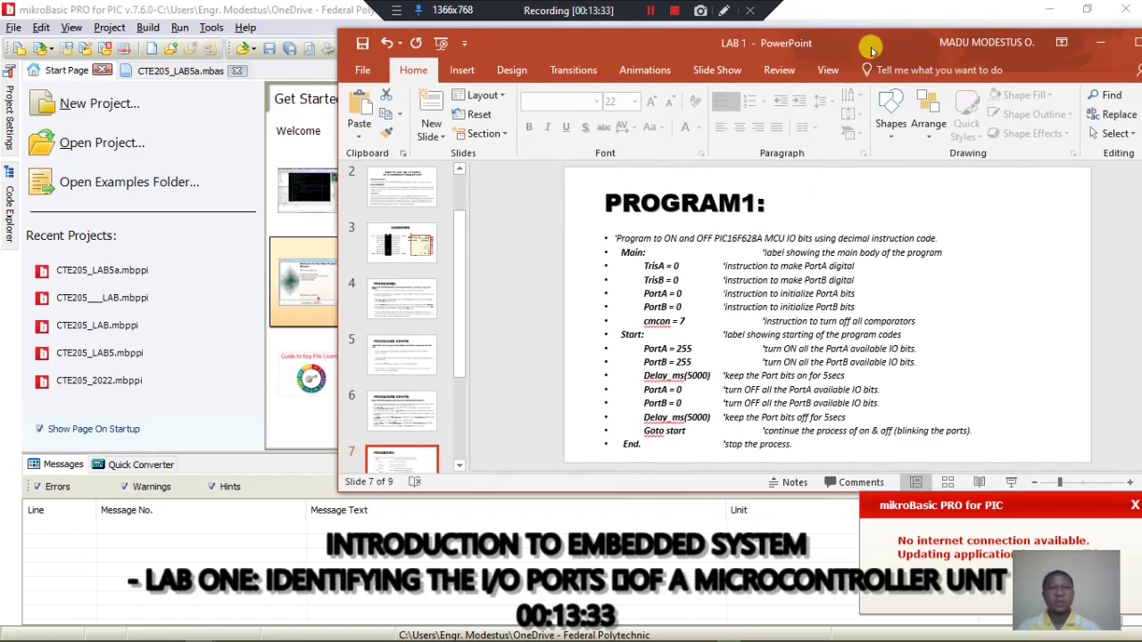